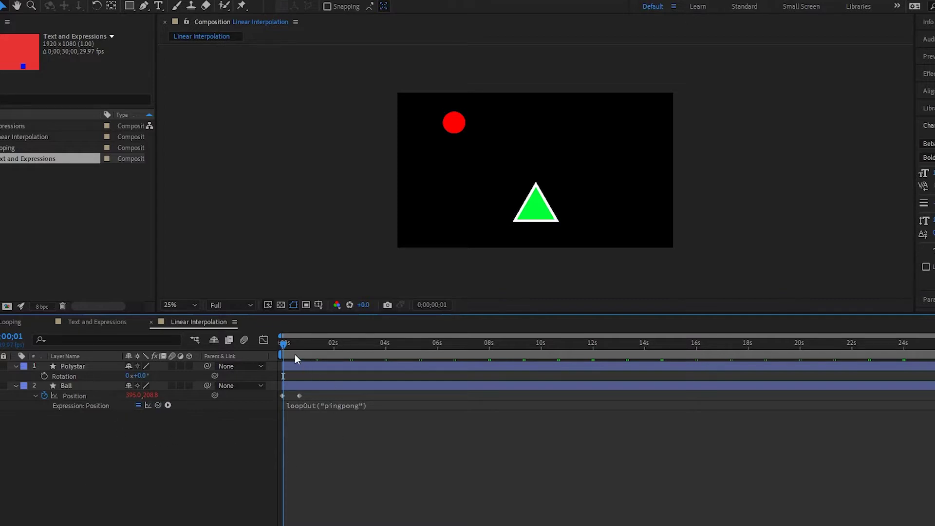
Link the triangle's Rotation to the Ball's Position with a pick-whip expression and preview it
{"action": "key", "text": "space"}
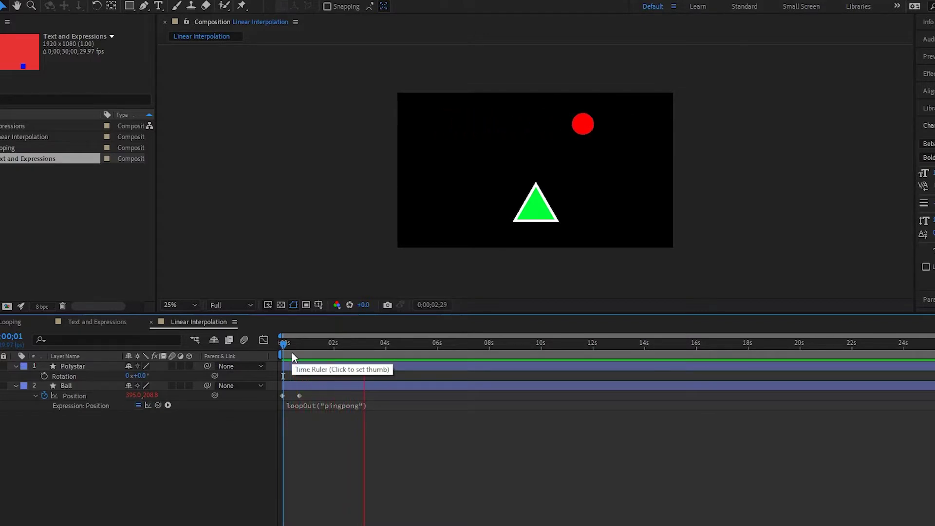
{"action": "key", "text": "space"}
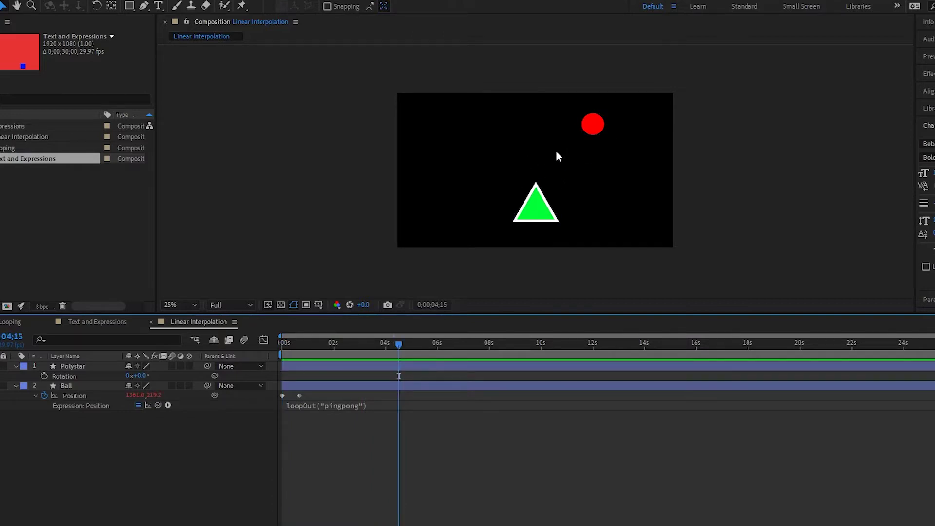
{"action": "left_click", "coordinate": [78, 366]}
{"action": "left_click", "coordinate": [59, 378]}
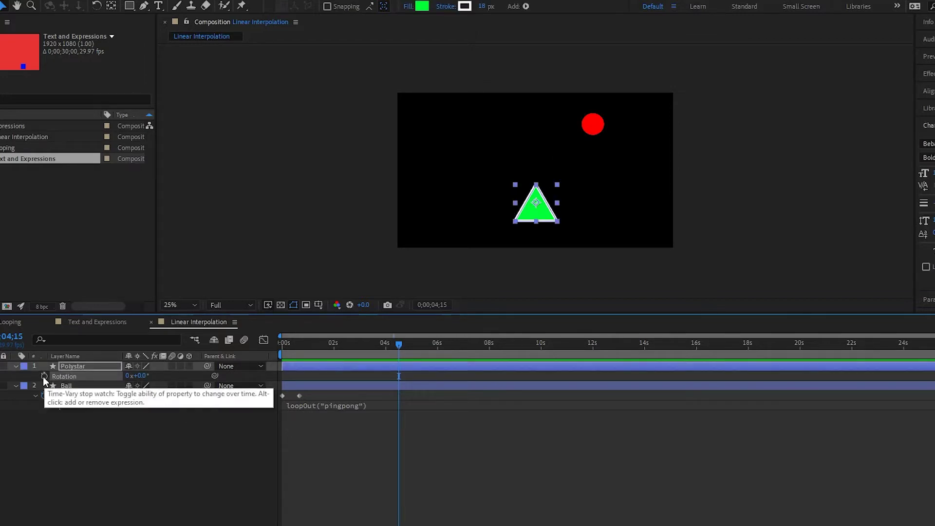
{"action": "left_click", "coordinate": [44, 376], "text": "alt"}
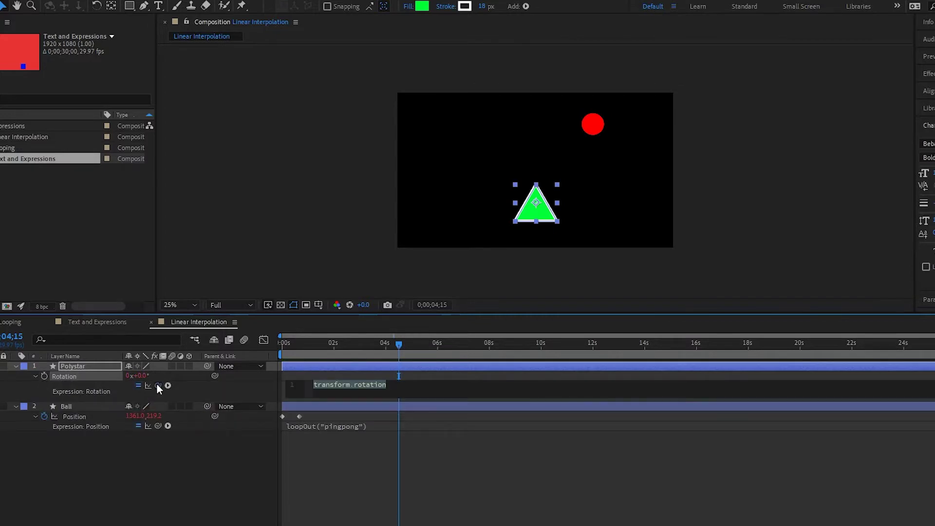
{"action": "left_click_drag", "start_coordinate": [158, 385], "coordinate": [136, 418]}
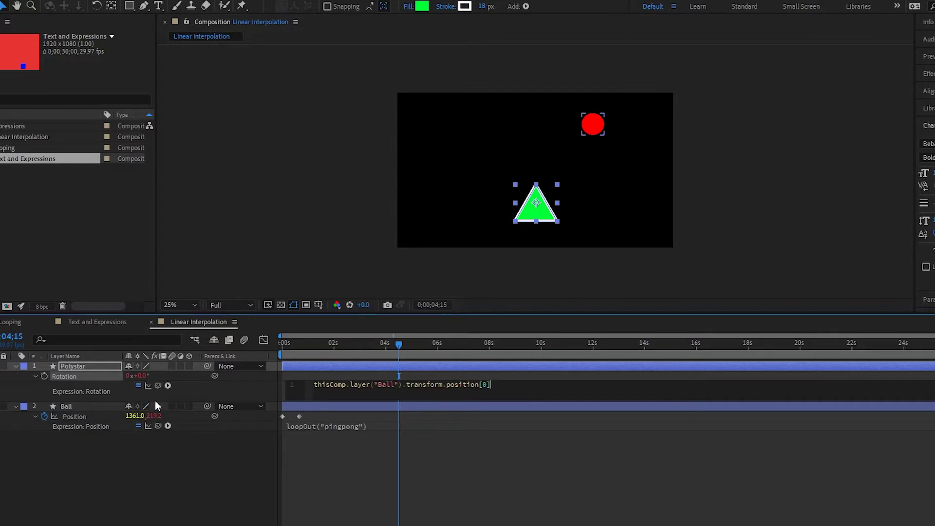
{"action": "left_click", "coordinate": [507, 485]}
{"action": "key", "text": "space"}
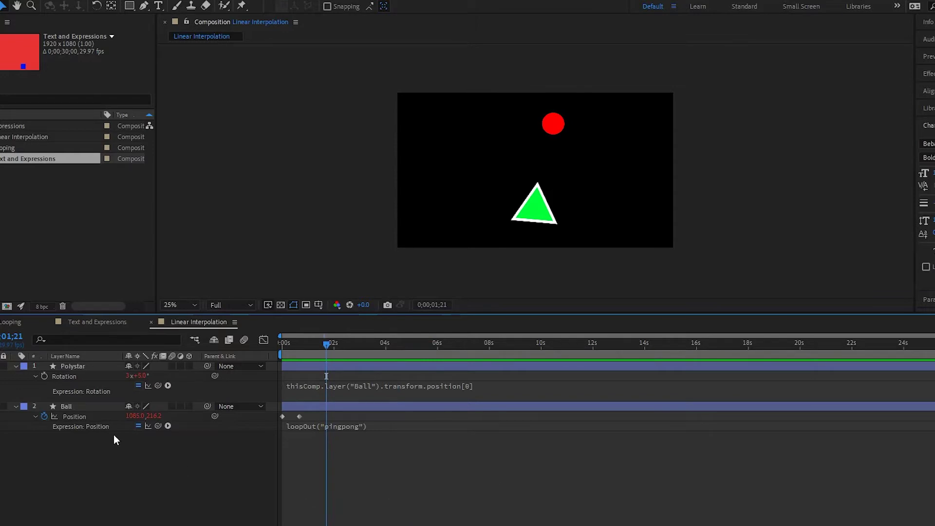
Insert the Interpolation template linear(t, tMin, tMax, value1, value2) into the triangle's Rotation expression
{"action": "left_click", "coordinate": [140, 376]}
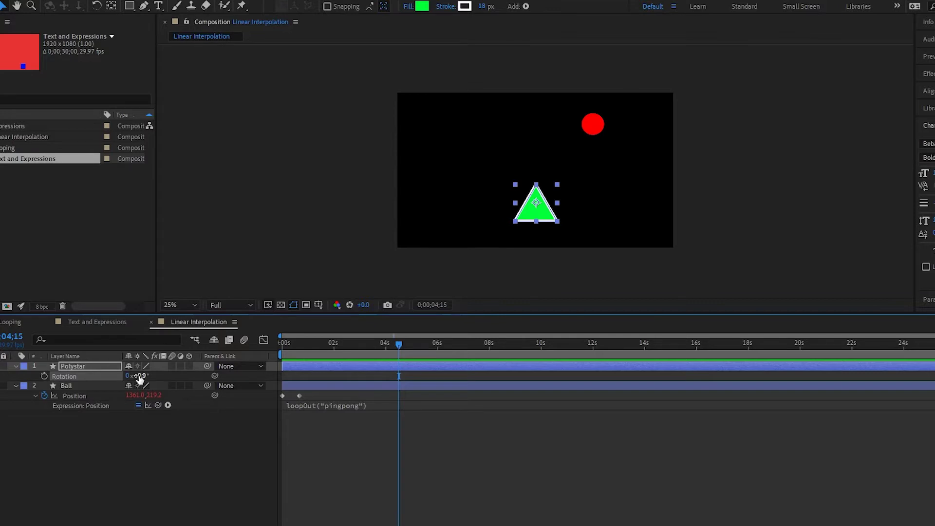
{"action": "left_click", "coordinate": [32, 394]}
{"action": "left_click", "coordinate": [43, 377], "text": "alt"}
{"action": "left_click", "coordinate": [168, 386]}
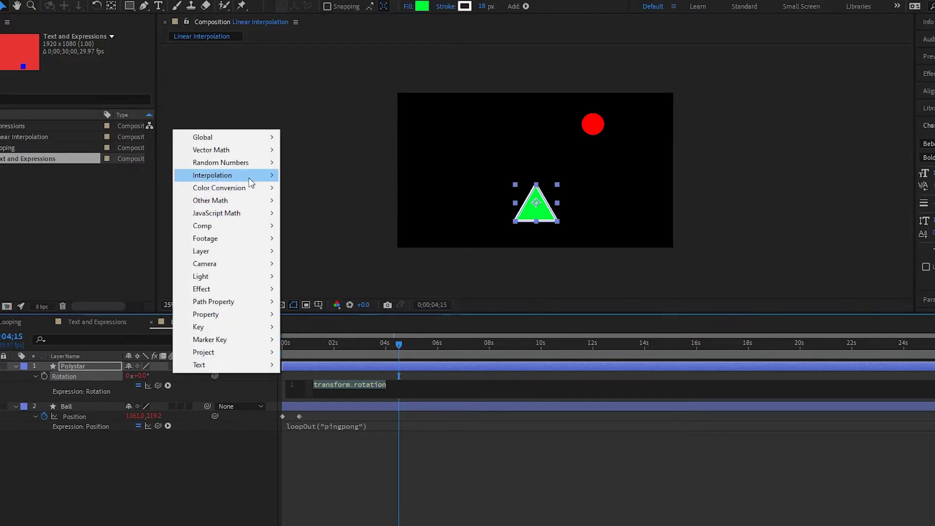
{"action": "left_click", "coordinate": [186, 395]}
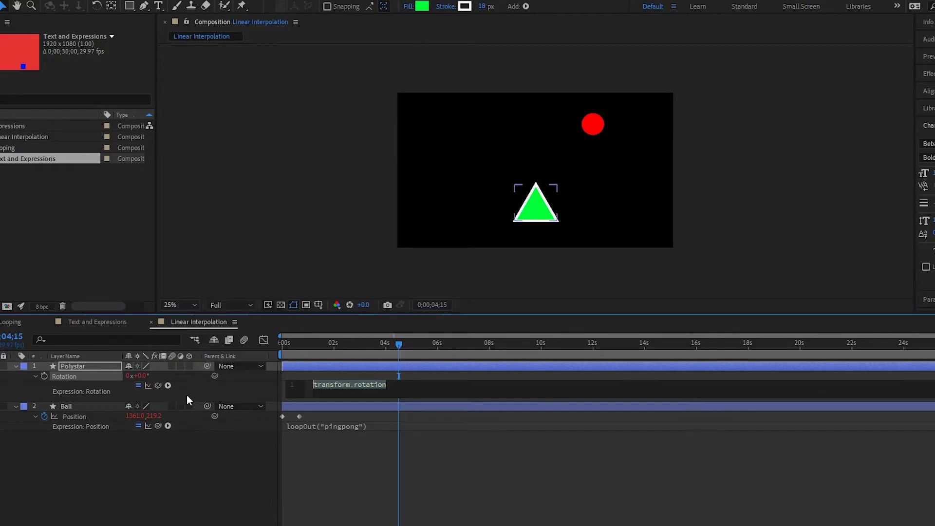
{"action": "left_click", "coordinate": [186, 396]}
{"action": "left_click", "coordinate": [168, 385]}
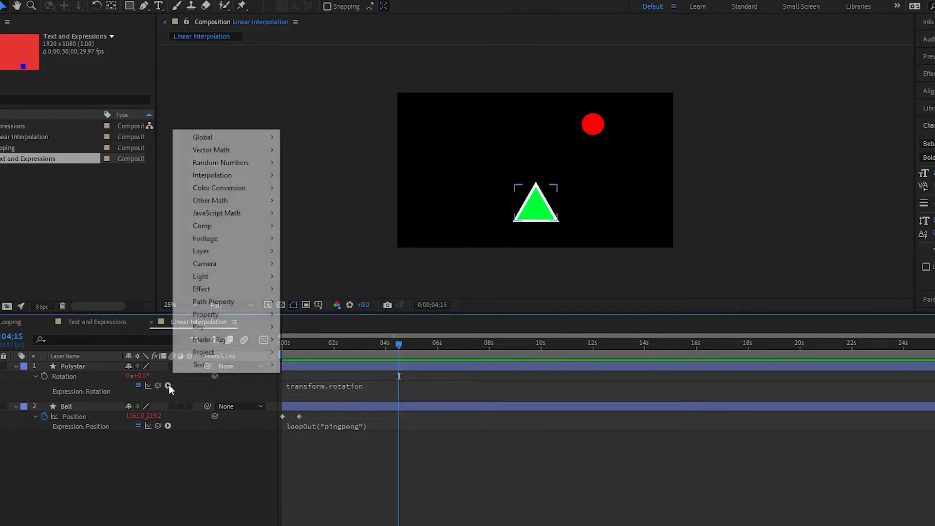
{"action": "mouse_move", "coordinate": [219, 179]}
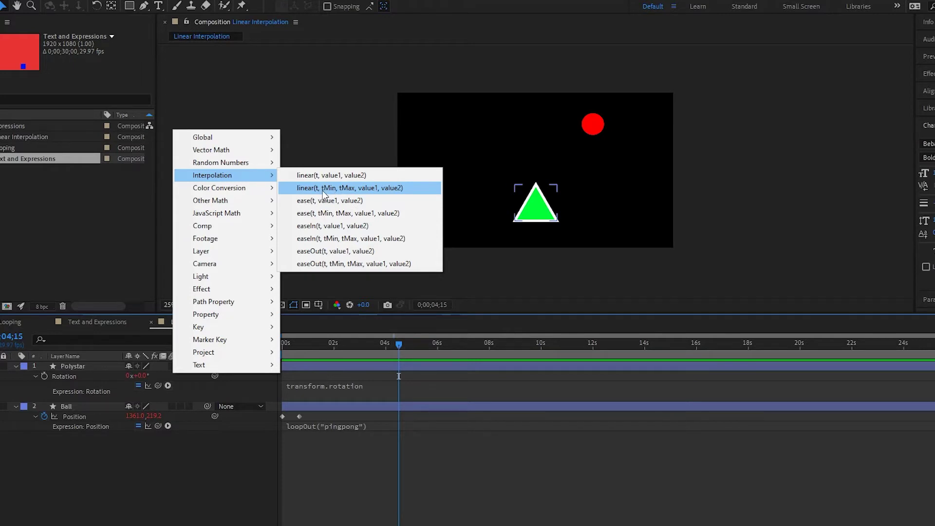
{"action": "left_click", "coordinate": [391, 193]}
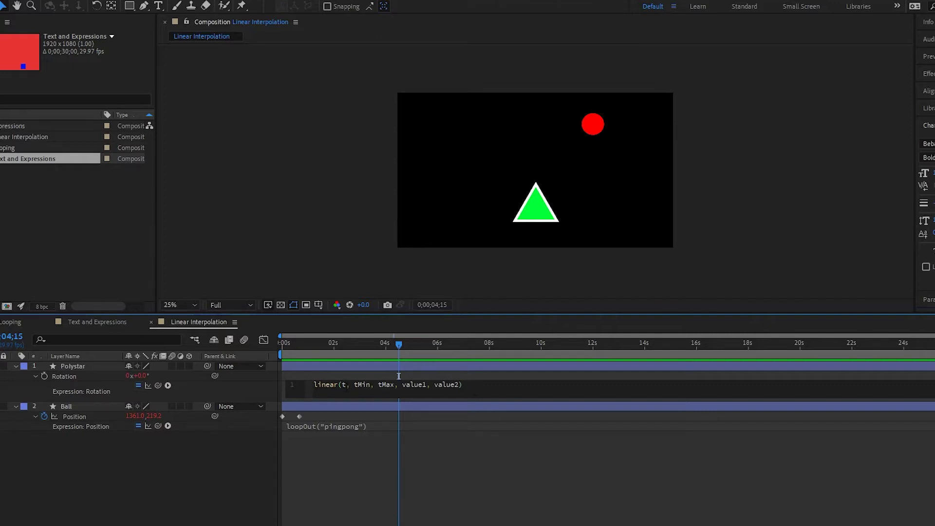
{"action": "left_click", "coordinate": [233, 387]}
{"action": "left_click", "coordinate": [141, 417]}
Commit the linear expression and compare the Ball's x position at frame 0 and frame 20
{"action": "left_click", "coordinate": [256, 345]}
{"action": "key", "text": "Home"}
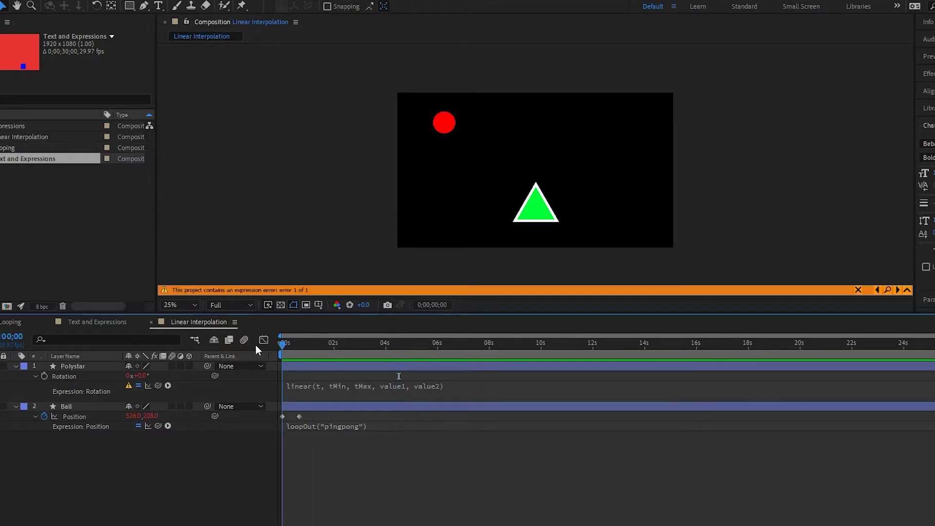
{"action": "left_click", "coordinate": [130, 422]}
{"action": "left_click", "coordinate": [365, 399]}
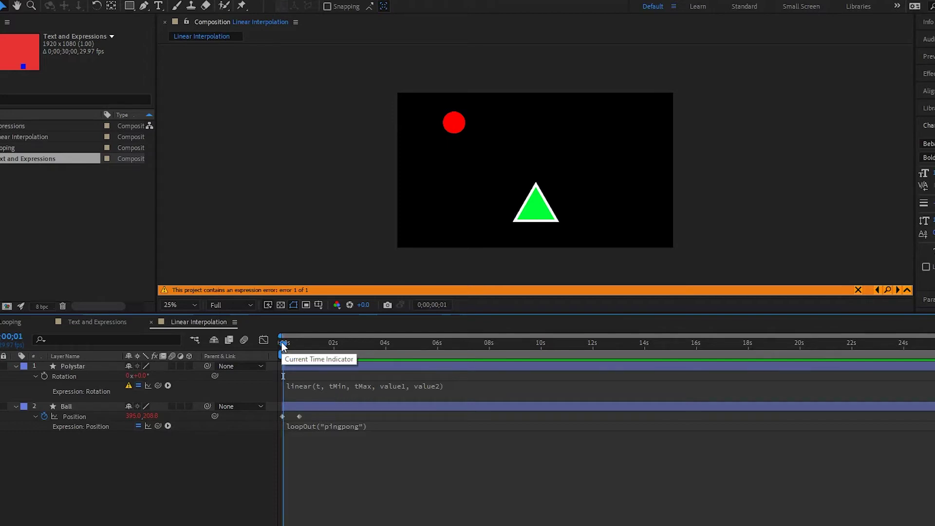
{"action": "left_click_drag", "start_coordinate": [290, 342], "coordinate": [298, 344]}
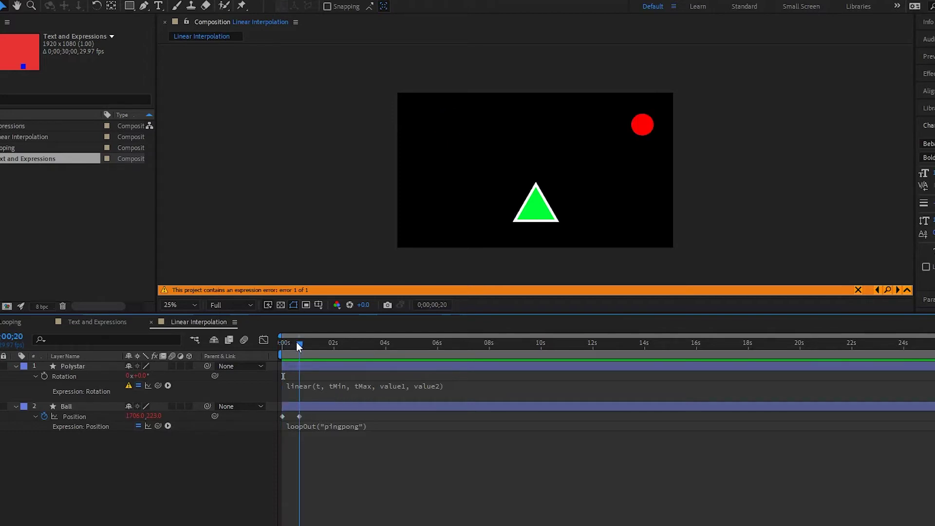
{"action": "left_click", "coordinate": [134, 422]}
{"action": "left_click", "coordinate": [392, 392]}
Replace linear's t argument with the Ball's position[0] reference in the Rotation expression
{"action": "left_click", "coordinate": [318, 387]}
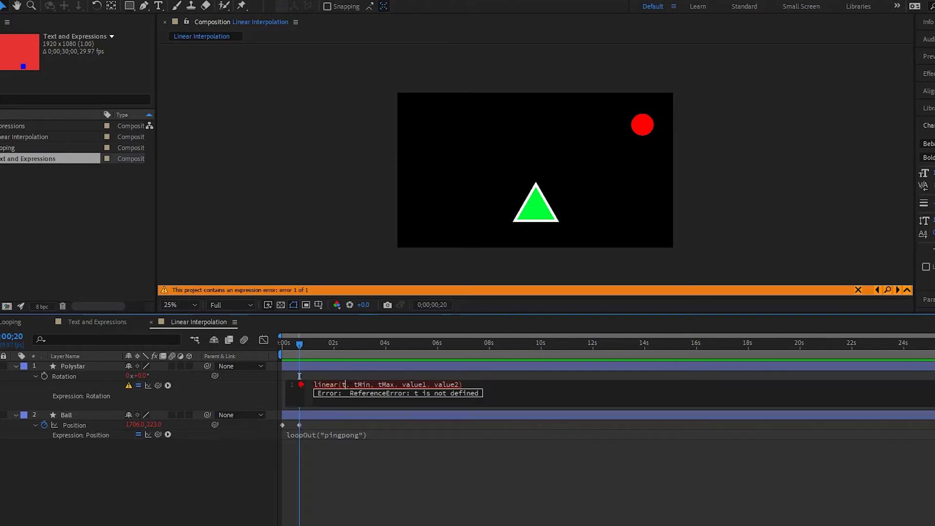
{"action": "key", "text": "shift+Left"}
{"action": "key", "text": "BackSpace"}
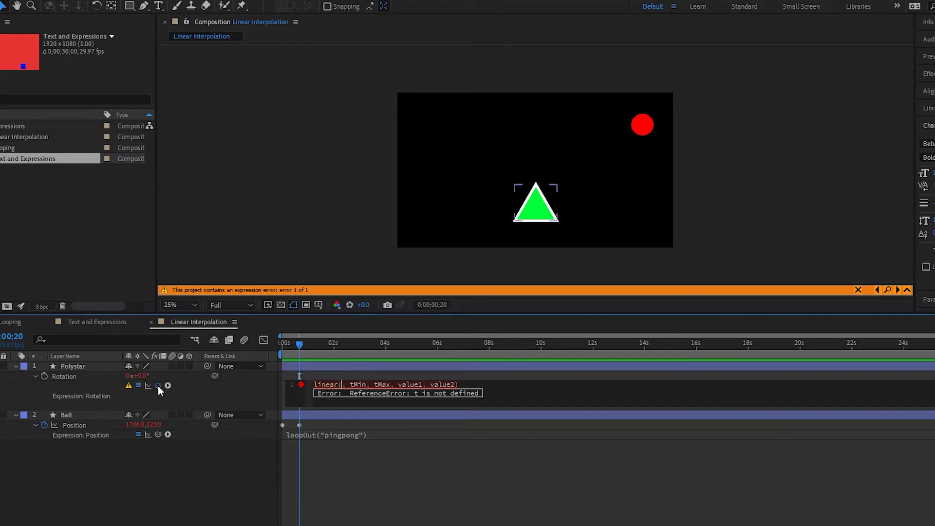
{"action": "left_click_drag", "start_coordinate": [135, 434], "coordinate": [137, 426]}
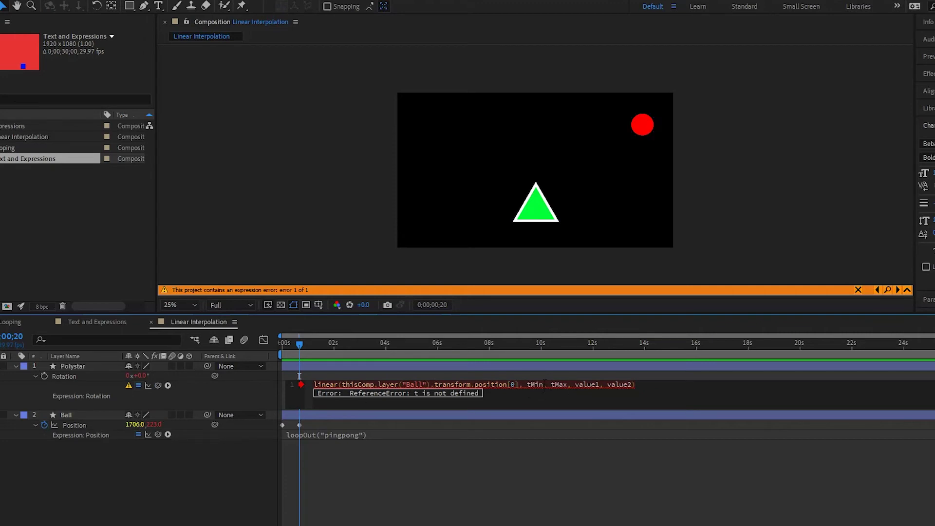
{"action": "left_click", "coordinate": [283, 343]}
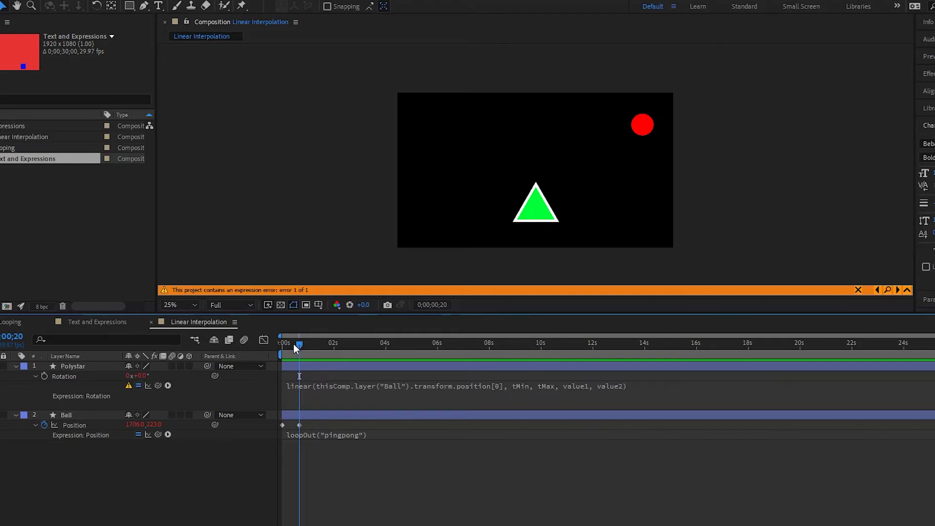
{"action": "left_click", "coordinate": [71, 425]}
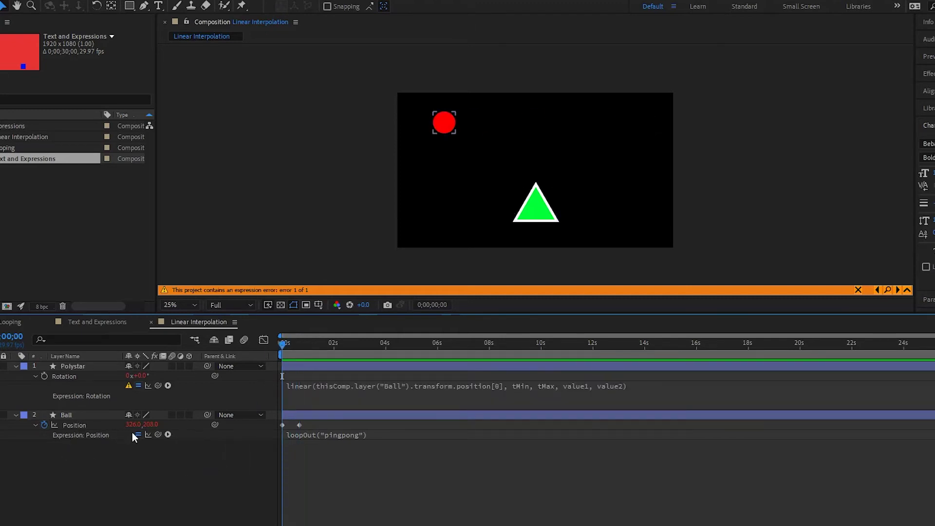
{"action": "left_click", "coordinate": [346, 389]}
Replace the tMin placeholder with 326 in the triangle's Rotation expression
{"action": "left_click", "coordinate": [521, 386]}
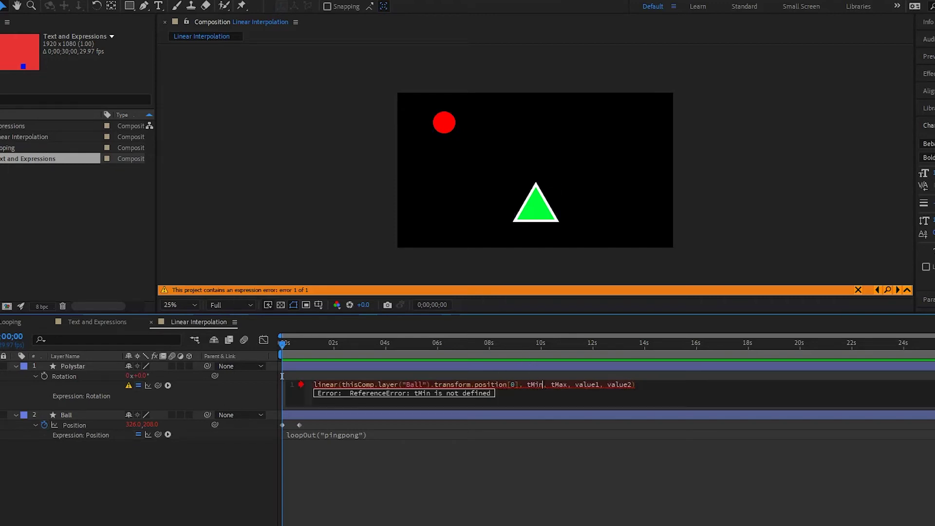
{"action": "key", "text": "Delete"}
{"action": "key", "text": "Delete"}
{"action": "key", "text": "Delete"}
{"action": "key", "text": "Delete"}
{"action": "key", "text": "Escape"}
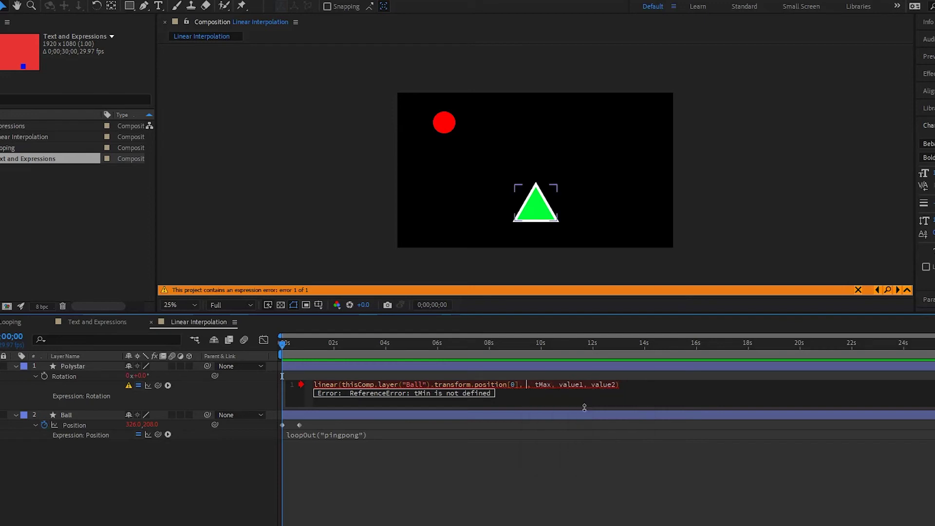
{"action": "type", "text": "326"}
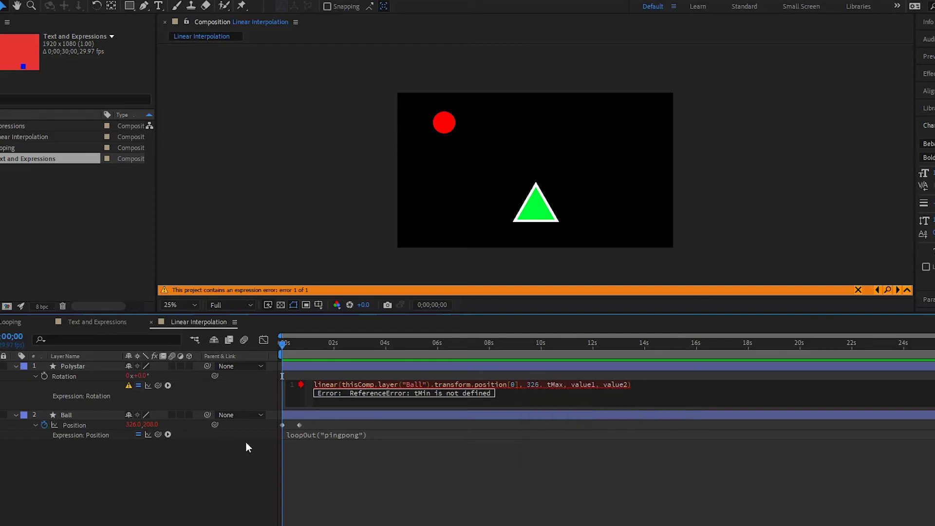
{"action": "key", "text": "KP_Enter"}
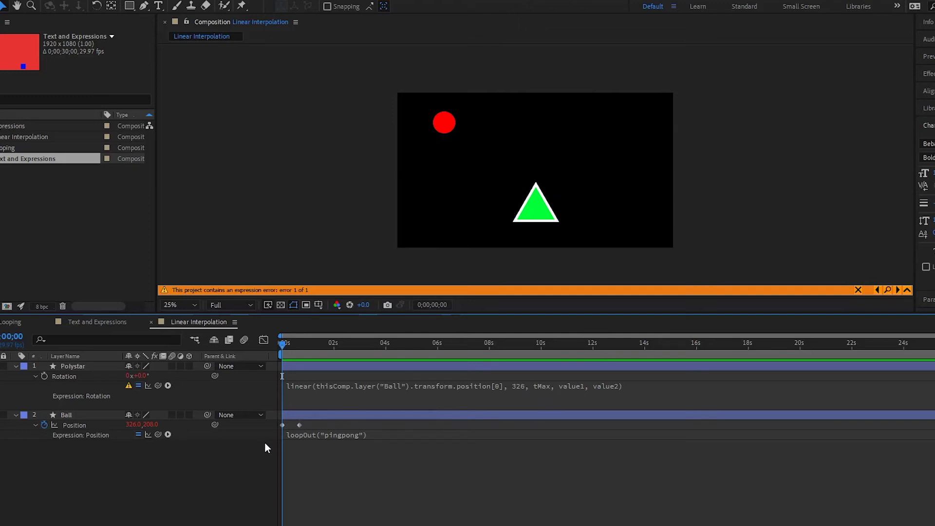
{"action": "left_click", "coordinate": [103, 415]}
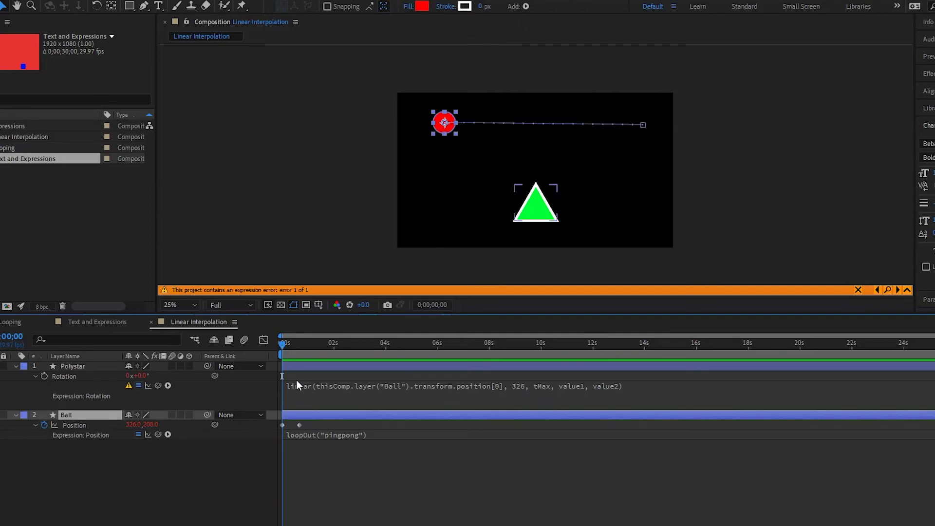
Replace tMax with 1706, the ball's x at frame 20, then scrub the triangle's rotation at the start
{"action": "left_click", "coordinate": [299, 343]}
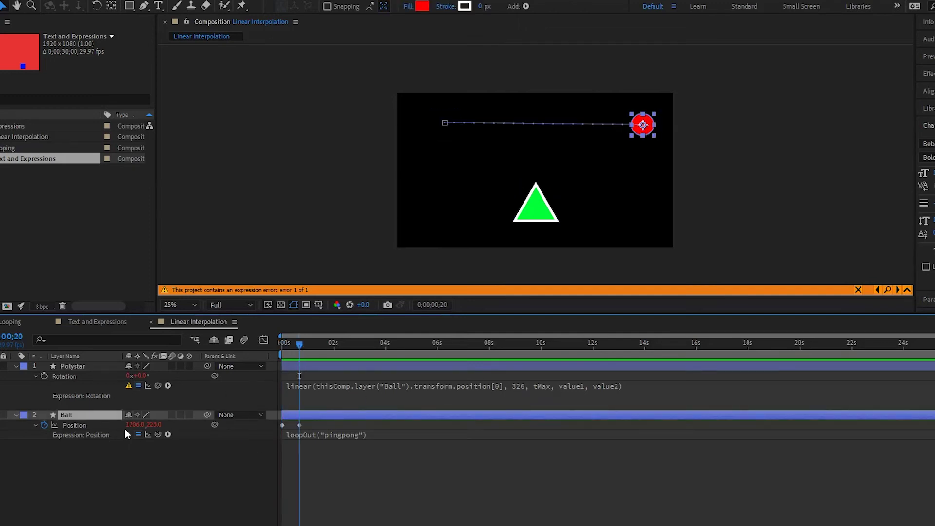
{"action": "left_click", "coordinate": [541, 385]}
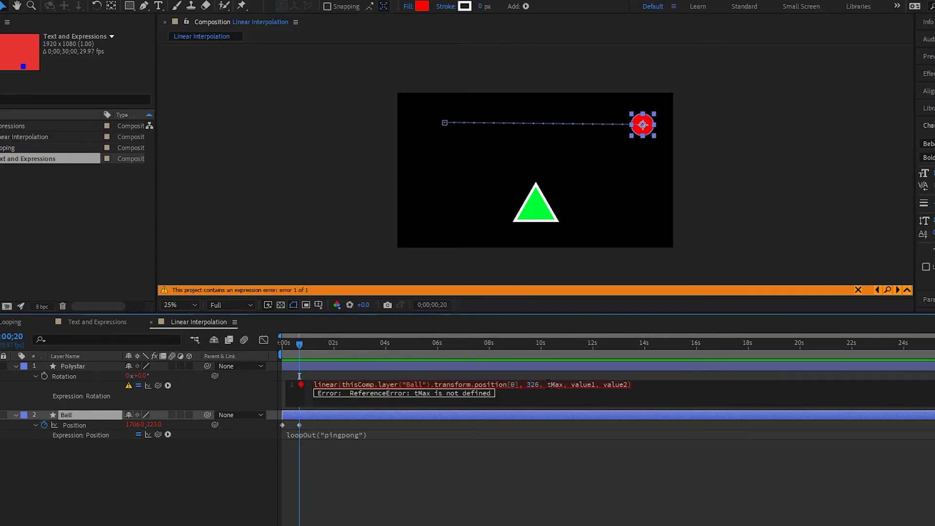
{"action": "double_click", "coordinate": [548, 385]}
{"action": "type", "text": "1706"}
{"action": "left_click_drag", "start_coordinate": [297, 343], "coordinate": [268, 346]}
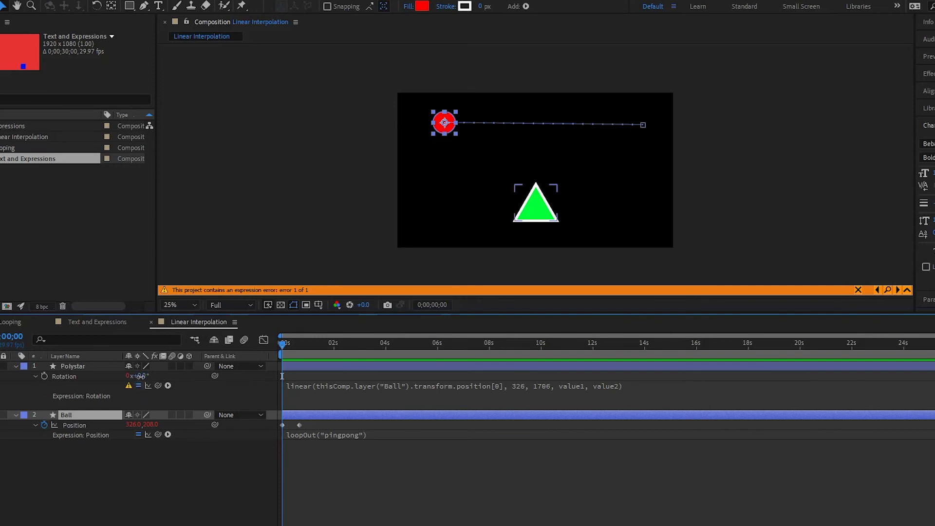
{"action": "left_click_drag", "start_coordinate": [134, 376], "coordinate": [114, 376]}
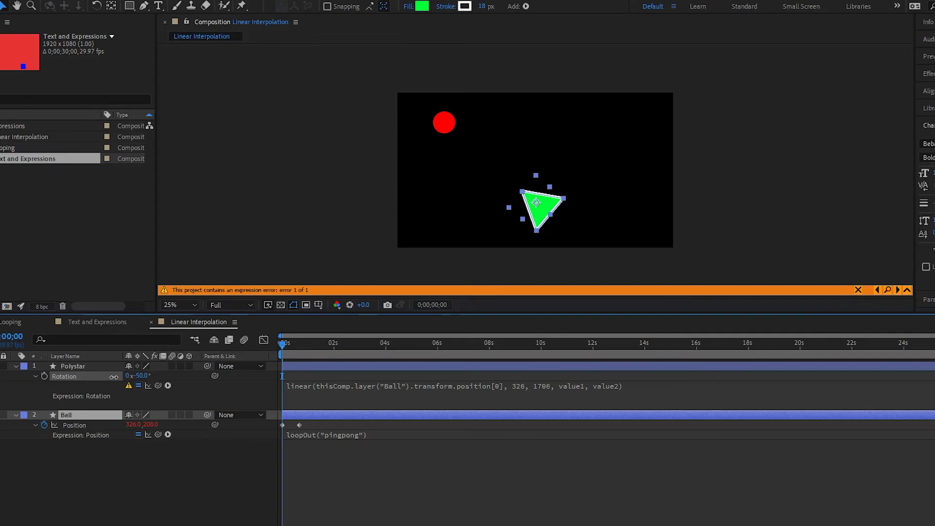
Find -47° by scrubbing Rotation and replace value1 with -47 in the expression
{"action": "left_click_drag", "start_coordinate": [113, 377], "coordinate": [115, 377]}
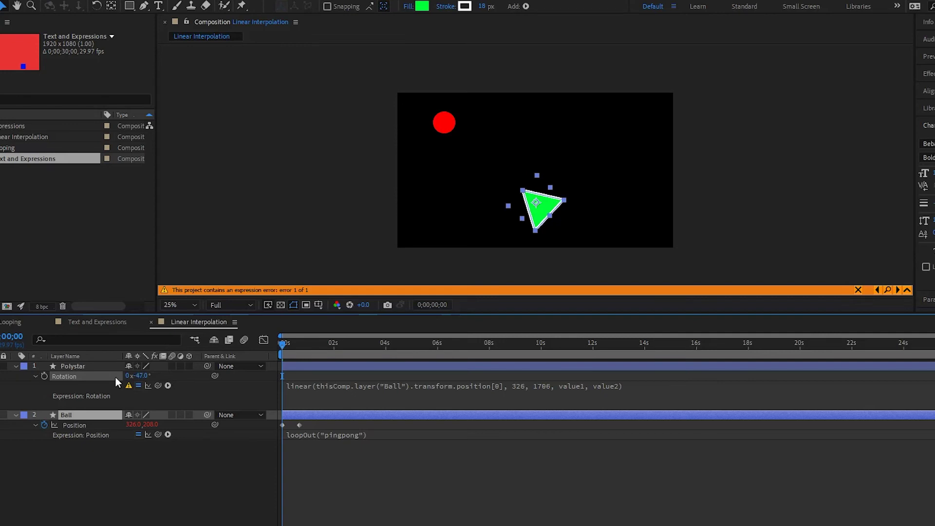
{"action": "left_click", "coordinate": [116, 377]}
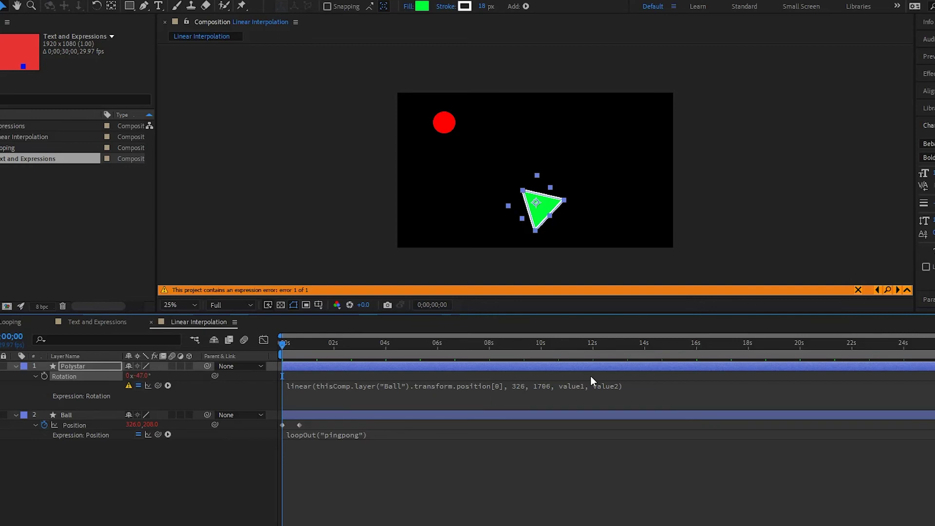
{"action": "left_click", "coordinate": [569, 390]}
{"action": "left_click", "coordinate": [578, 385]}
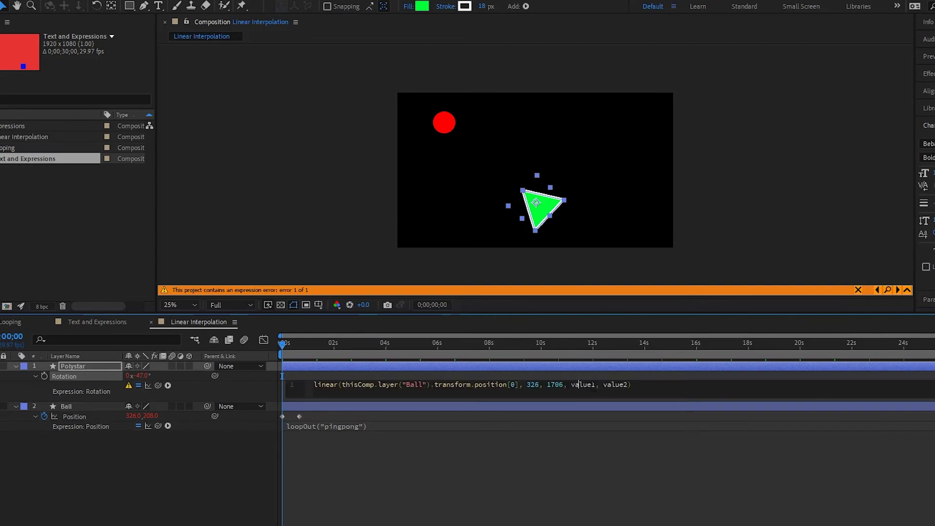
{"action": "double_click", "coordinate": [581, 385]}
{"action": "type", "text": "-47"}
At frame 20, find 47° by scrubbing Rotation, replace value2 with 47, and commit
{"action": "left_click_drag", "start_coordinate": [294, 343], "coordinate": [303, 342]}
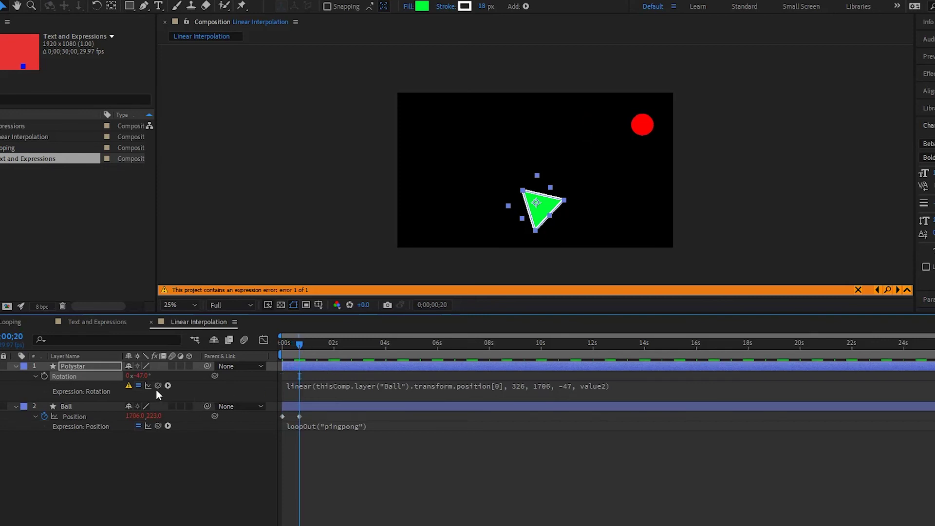
{"action": "left_click_drag", "start_coordinate": [138, 376], "coordinate": [188, 371]}
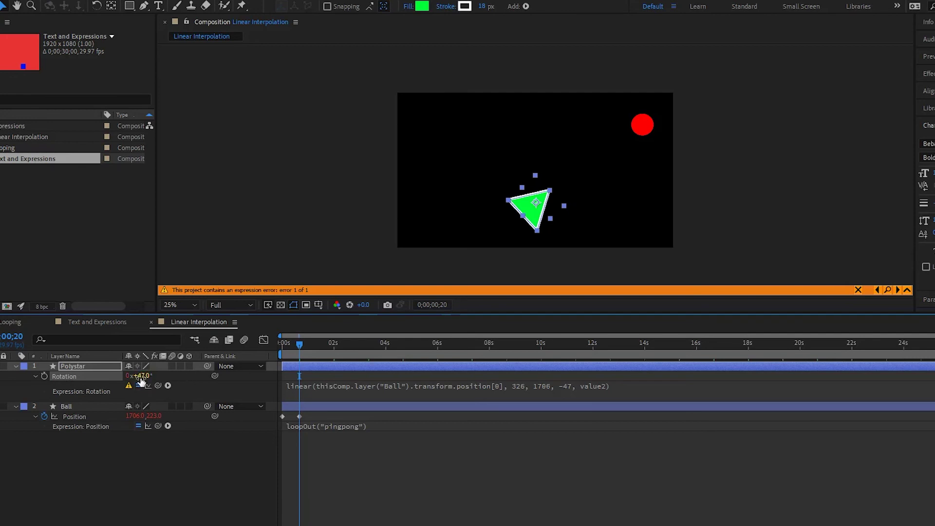
{"action": "left_click", "coordinate": [590, 386]}
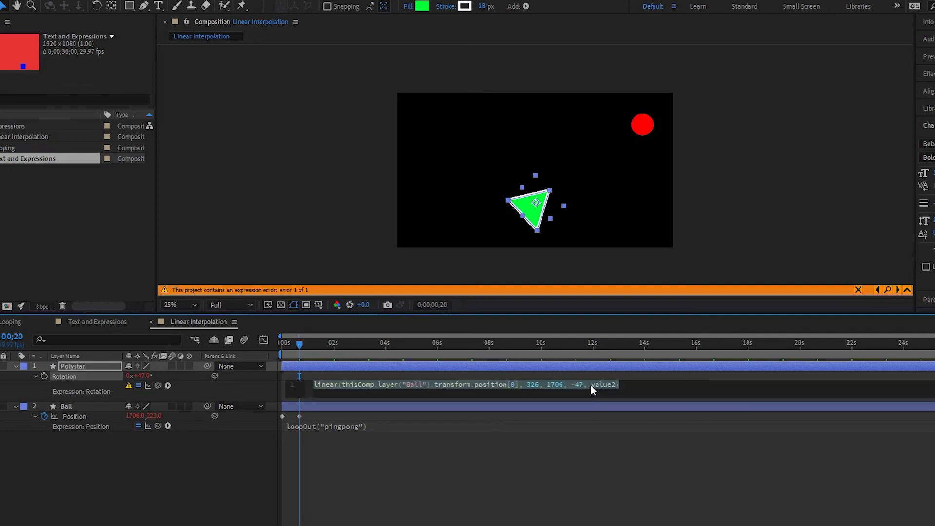
{"action": "left_click", "coordinate": [591, 384]}
{"action": "left_click_drag", "start_coordinate": [592, 385], "coordinate": [616, 385]}
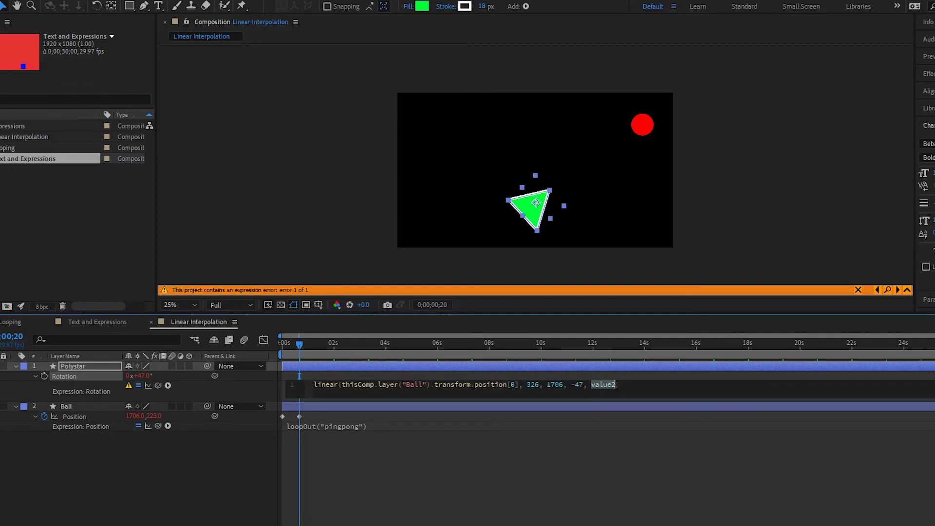
{"action": "type", "text": "47"}
{"action": "left_click", "coordinate": [603, 465]}
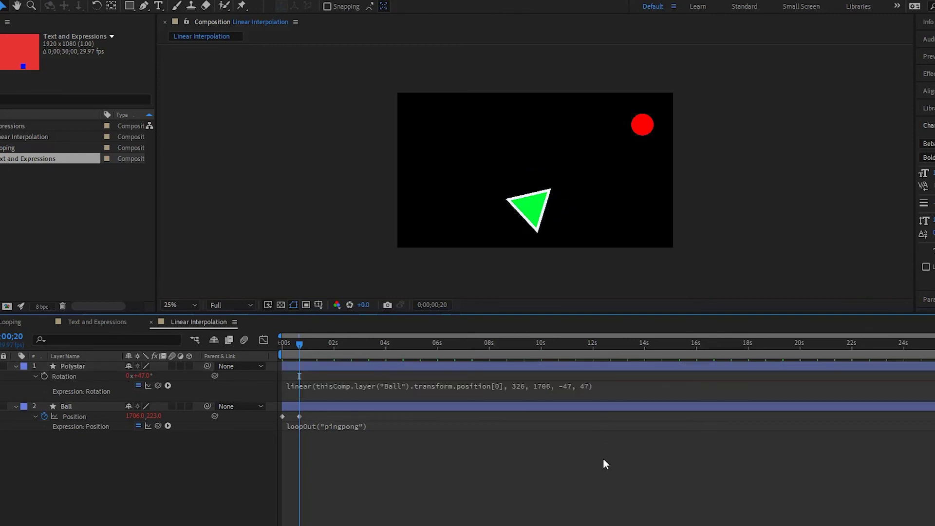
Play and stop a preview showing the triangle turning to follow the ball
{"action": "key", "text": "space"}
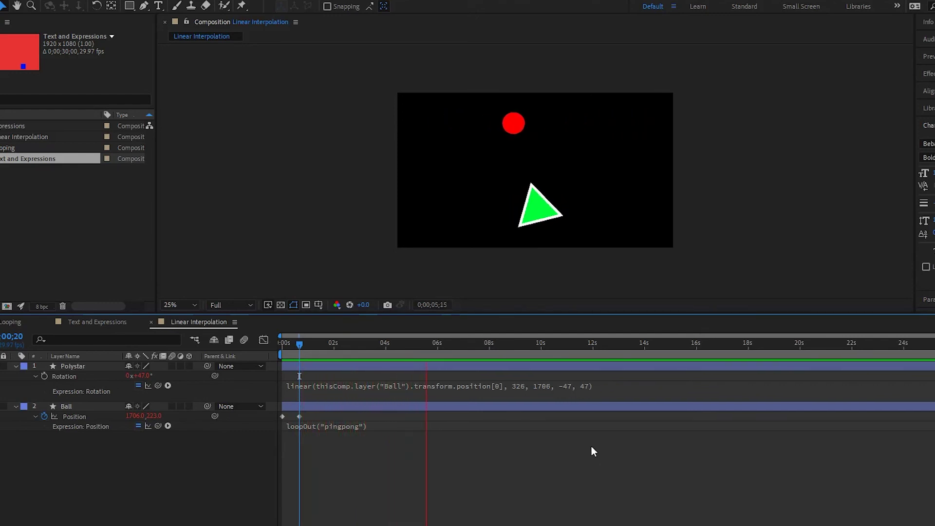
{"action": "key", "text": "space"}
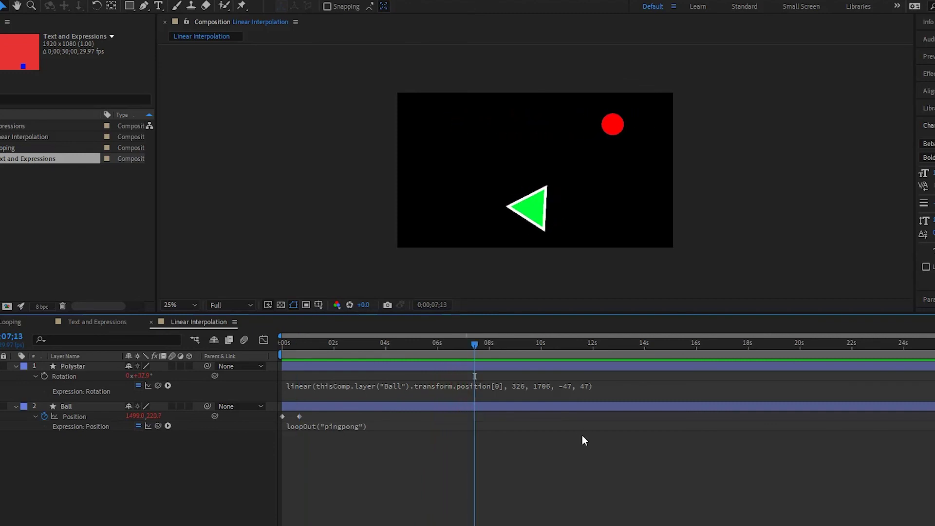